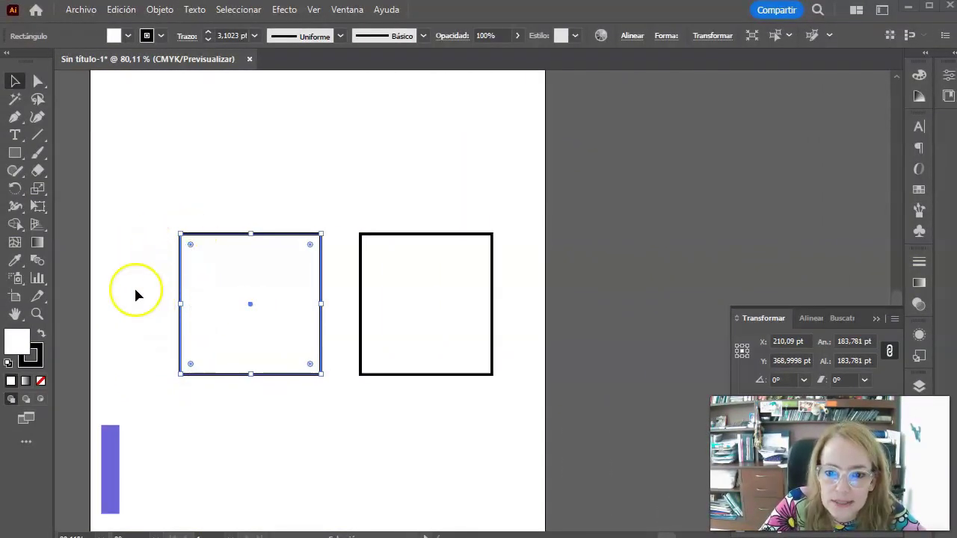
# Narrow the left square to about 171 pt wide and shift it up-left to X 201.8863 pt
pyautogui.click(134, 288)
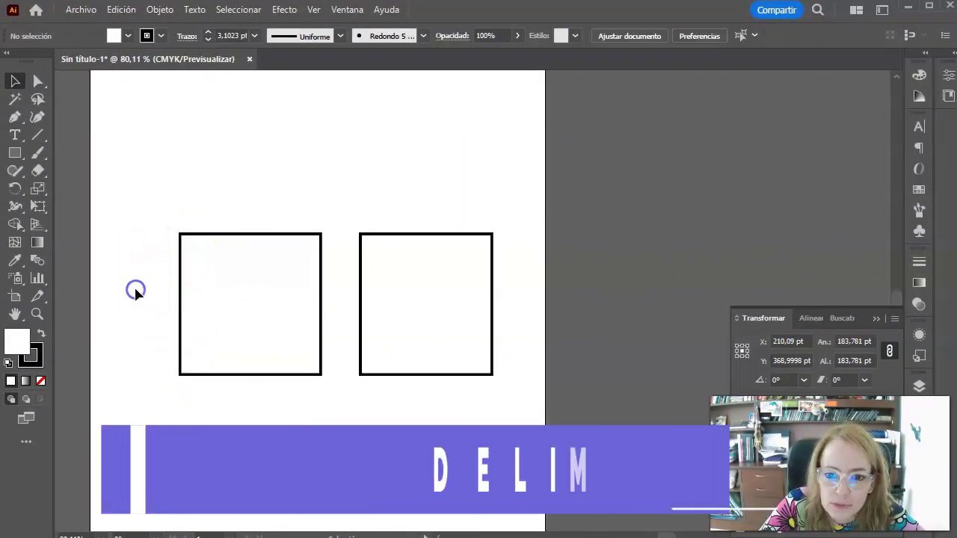
pyautogui.click(182, 291)
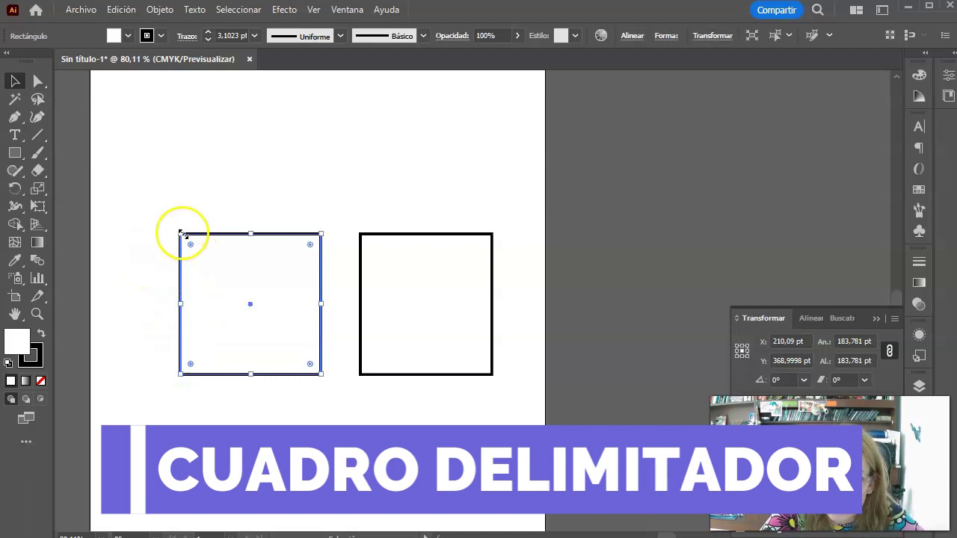
pyautogui.moveTo(180, 234)
pyautogui.mouseDown()
pyautogui.moveTo(138, 174)
pyautogui.moveTo(192, 238)
pyautogui.mouseUp()
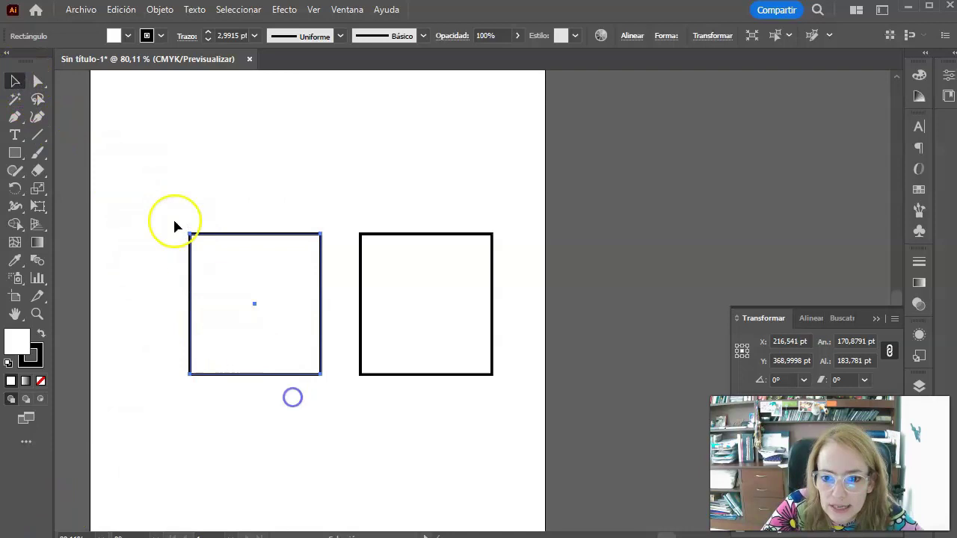
pyautogui.moveTo(190, 235); pyautogui.dragTo(178, 228)
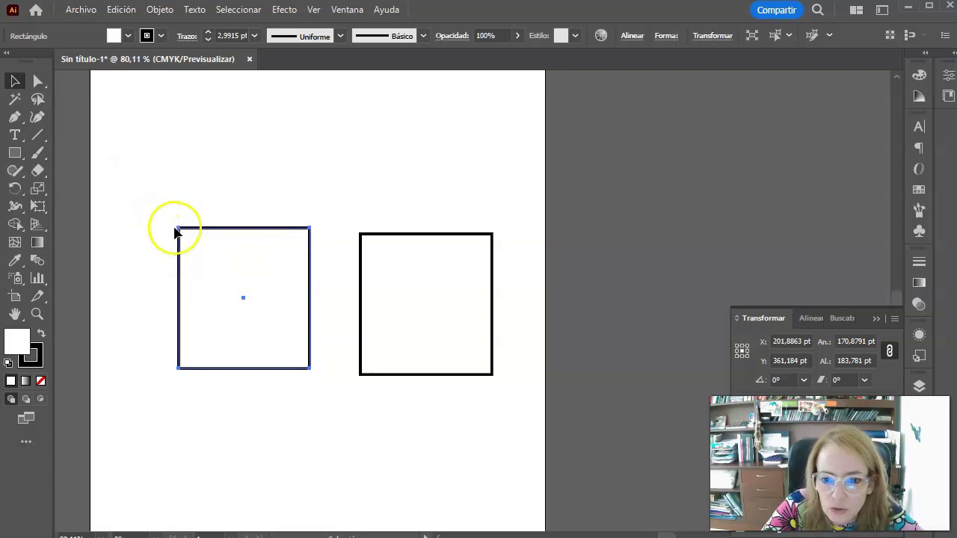
pyautogui.moveTo(181, 229); pyautogui.dragTo(177, 232)
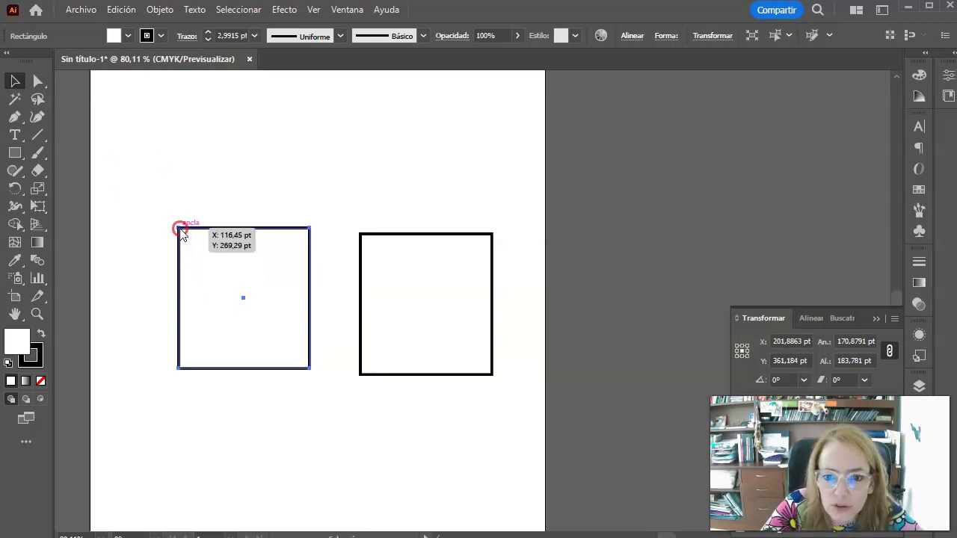
# Scale the left square uniformly by 110% with Transformar > Escala, to about 188 × 202 pt
pyautogui.rightClick(179, 233)
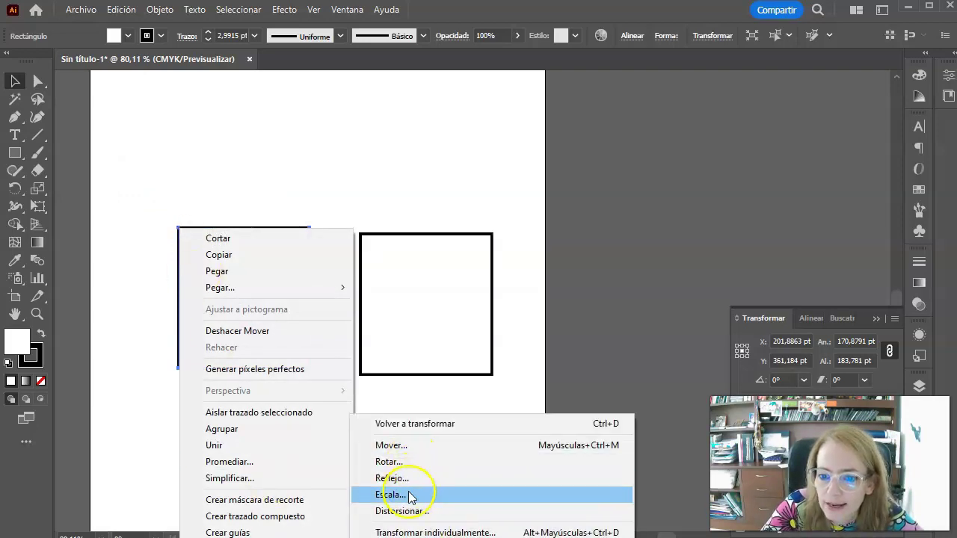
pyautogui.click(415, 494)
pyautogui.click(532, 168)
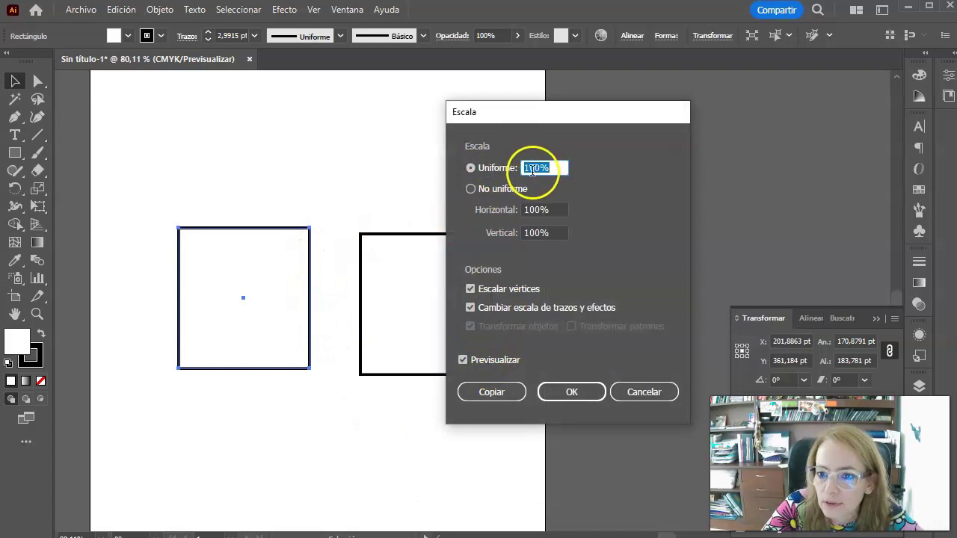
pyautogui.write('1')
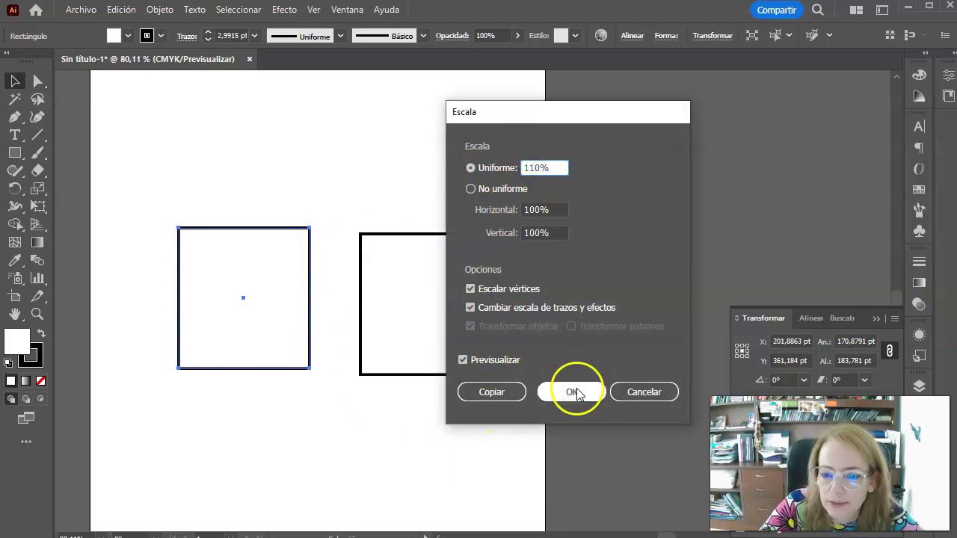
pyautogui.click(571, 392)
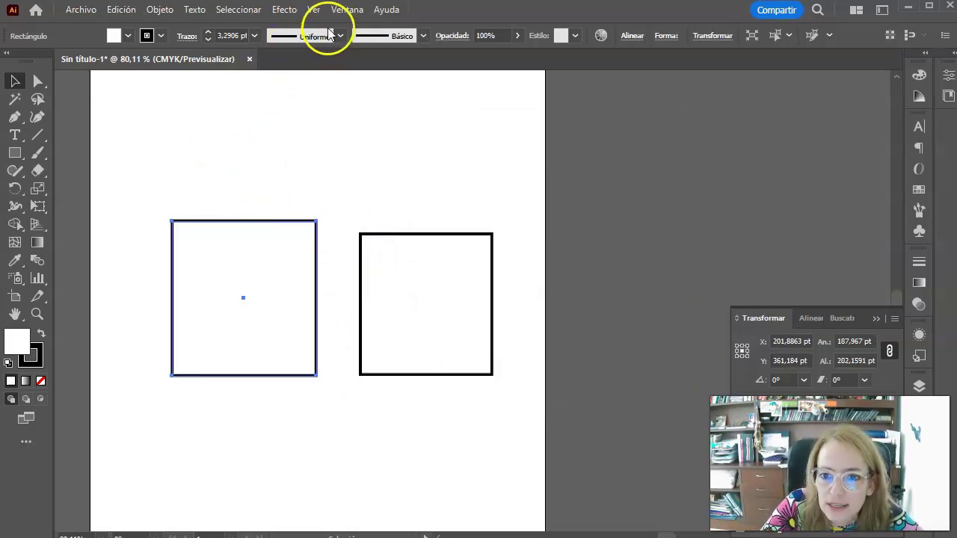
# Turn the bounding box back on and resize the left rectangle to 189.7352 × 180.2693 pt
pyautogui.click(314, 10)
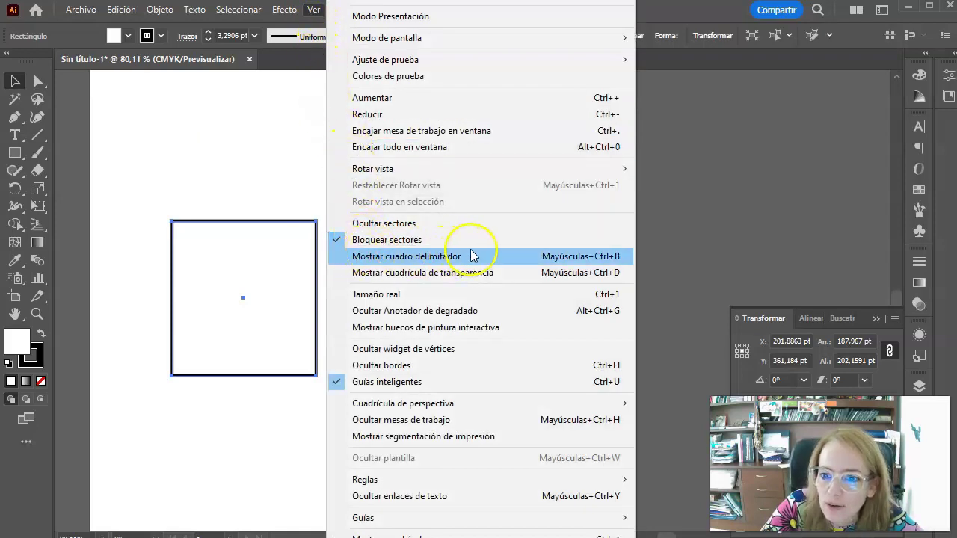
pyautogui.click(447, 258)
pyautogui.moveTo(316, 221)
pyautogui.mouseDown()
pyautogui.moveTo(355, 157)
pyautogui.moveTo(320, 237)
pyautogui.mouseUp()
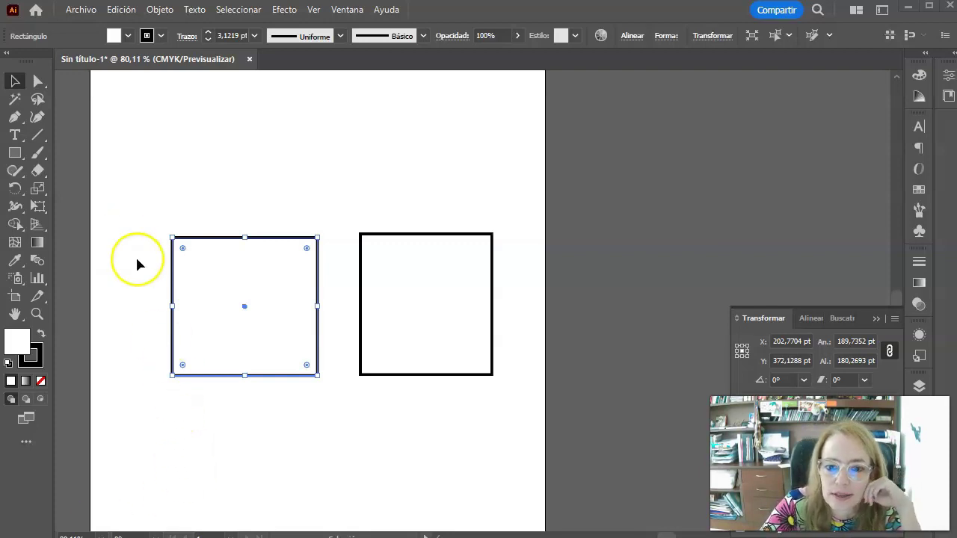
# Move the left rectangle down and round only its top-left corner to 61.5494 pt
pyautogui.moveTo(175, 243); pyautogui.dragTo(193, 342)
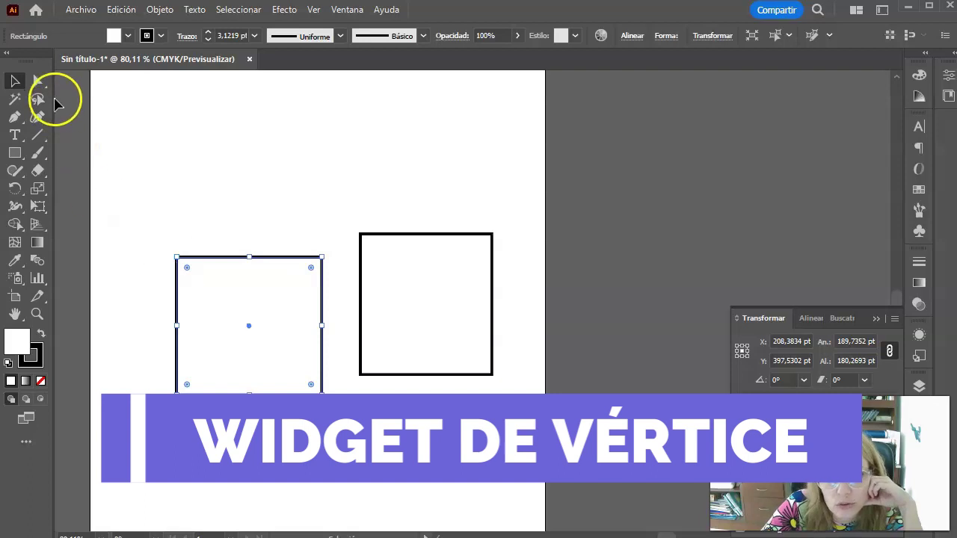
pyautogui.click(37, 80)
pyautogui.click(16, 81)
pyautogui.moveTo(187, 265)
pyautogui.mouseDown()
pyautogui.moveTo(210, 297)
pyautogui.moveTo(188, 259)
pyautogui.mouseUp()
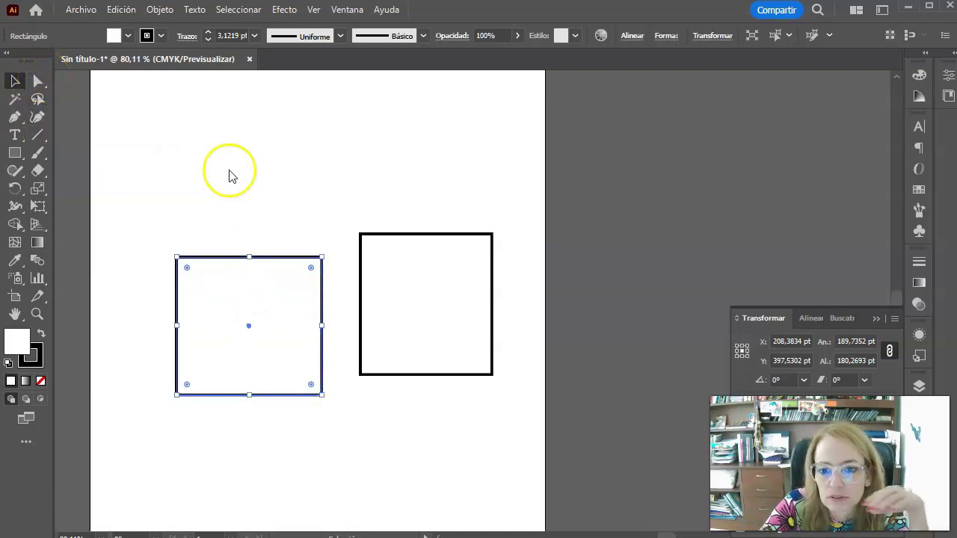
pyautogui.click(39, 82)
pyautogui.moveTo(169, 252)
pyautogui.mouseDown()
pyautogui.moveTo(242, 311)
pyautogui.moveTo(231, 298)
pyautogui.mouseUp()
pyautogui.click(177, 293)
# Reselect the rounded shape and move it up level with the right square
pyautogui.click(241, 305)
pyautogui.click(190, 364)
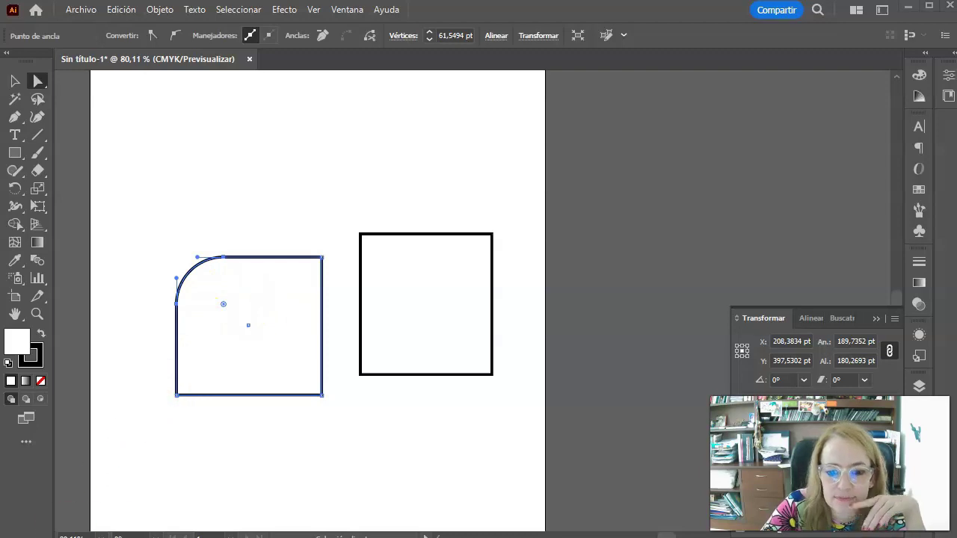
pyautogui.click(81, 151)
pyautogui.press('v')
pyautogui.click(183, 231)
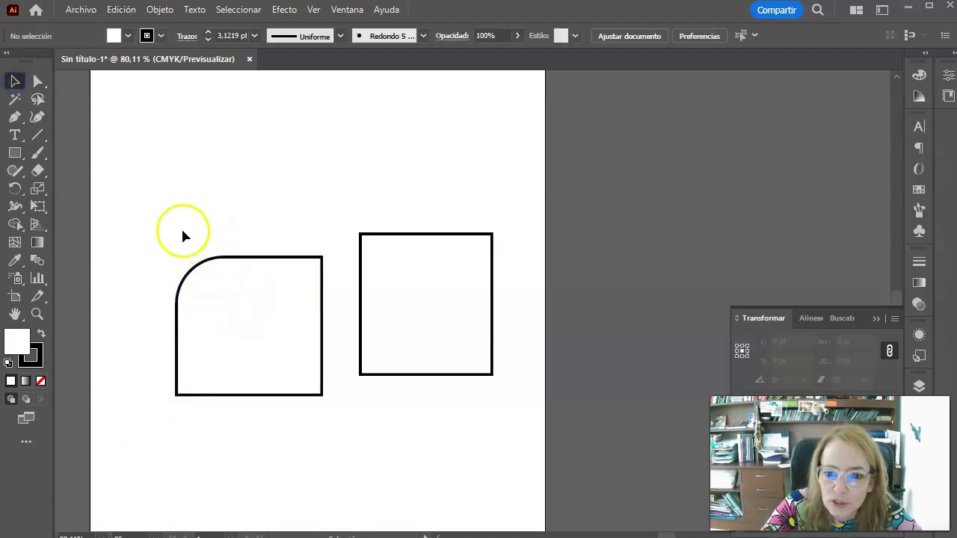
pyautogui.click(244, 318)
pyautogui.click(202, 272)
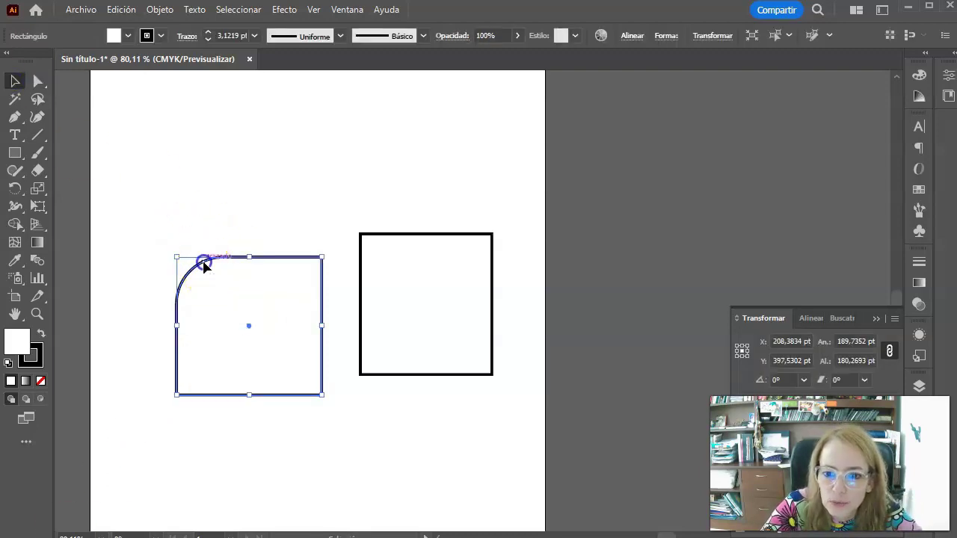
pyautogui.moveTo(204, 266); pyautogui.dragTo(203, 244)
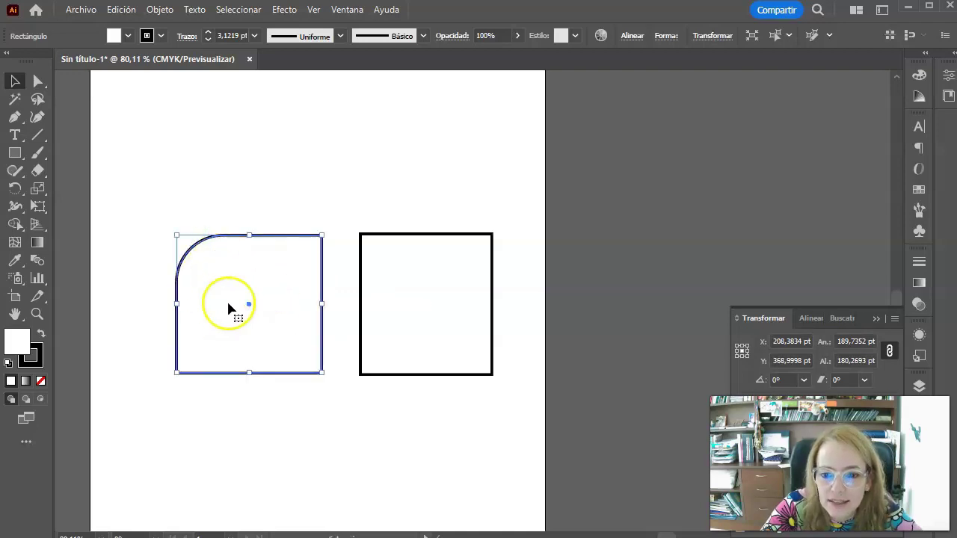
pyautogui.click(456, 301)
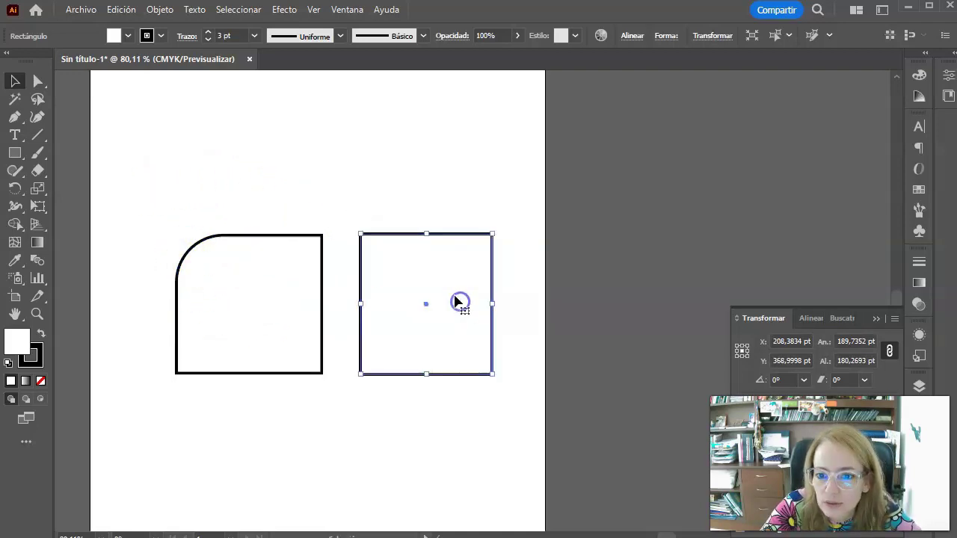
# Select the right square and increase its corner radius in the corner settings
pyautogui.click(84, 107)
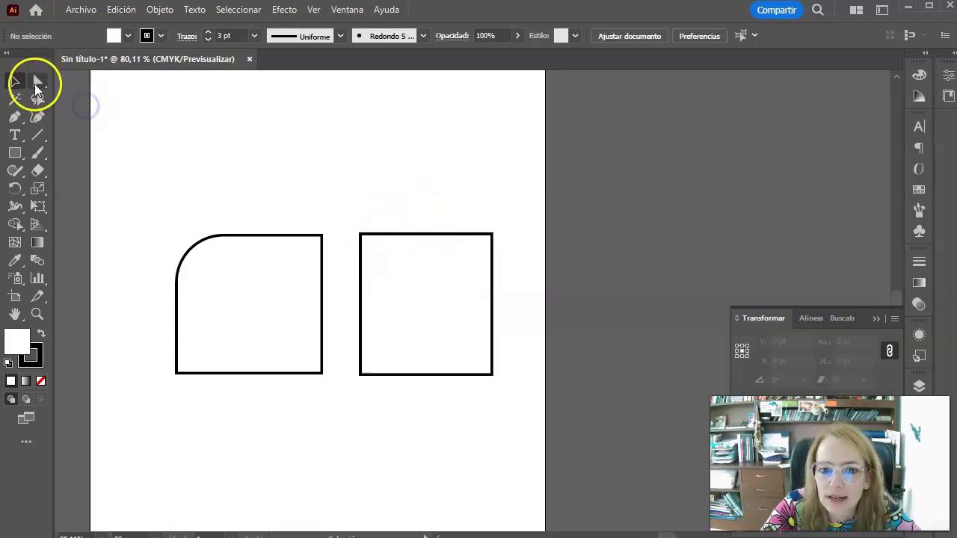
pyautogui.click(414, 295)
pyautogui.click(634, 38)
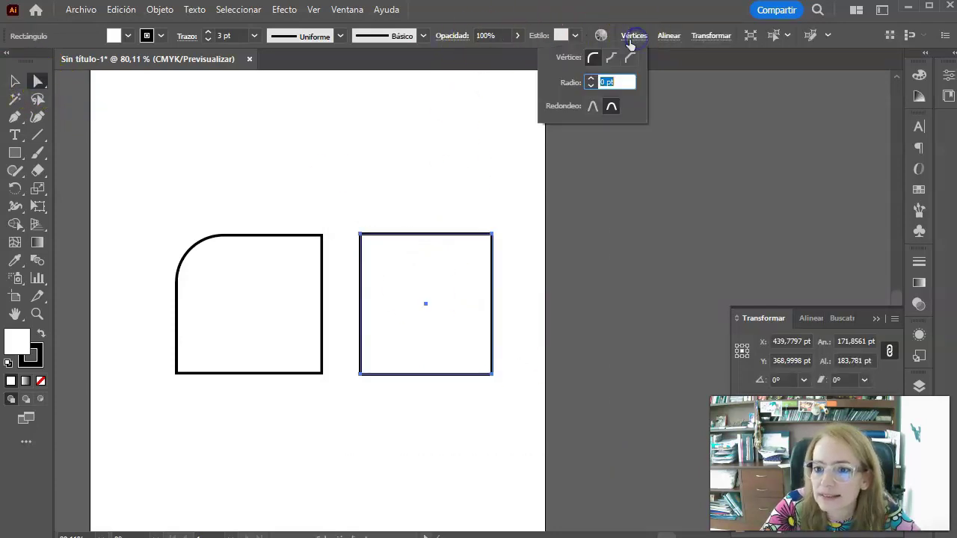
pyautogui.click(592, 80)
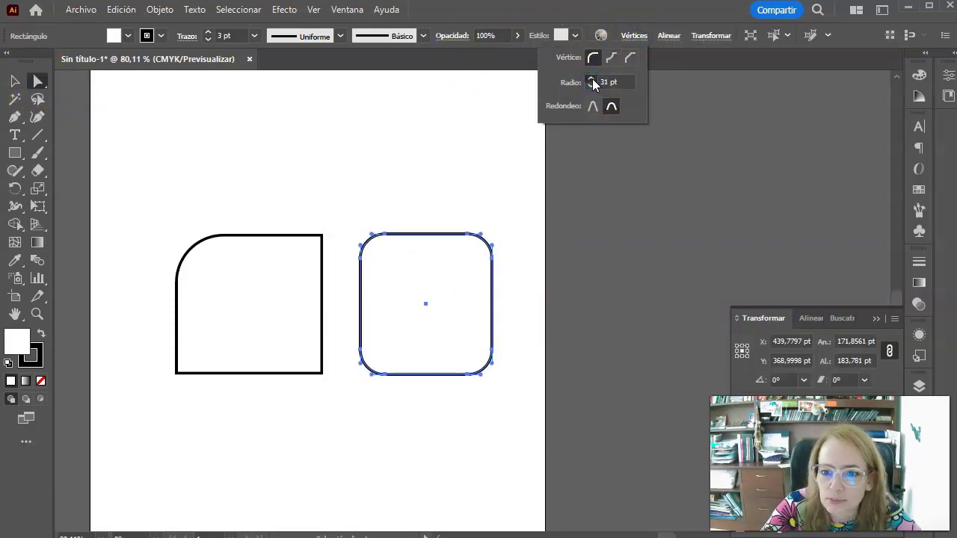
pyautogui.click(521, 154)
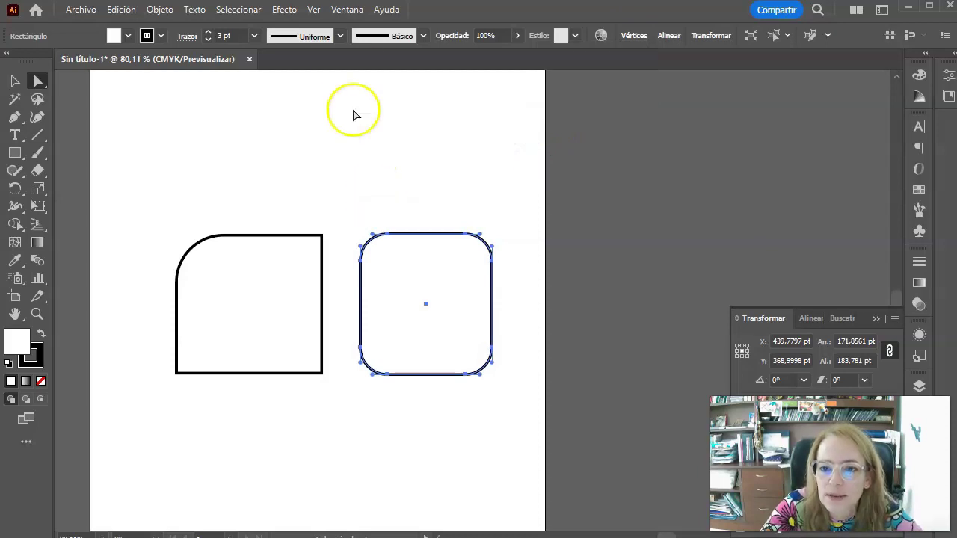
# Show the corner widgets, round all four corners evenly by dragging, and deselect
pyautogui.click(314, 10)
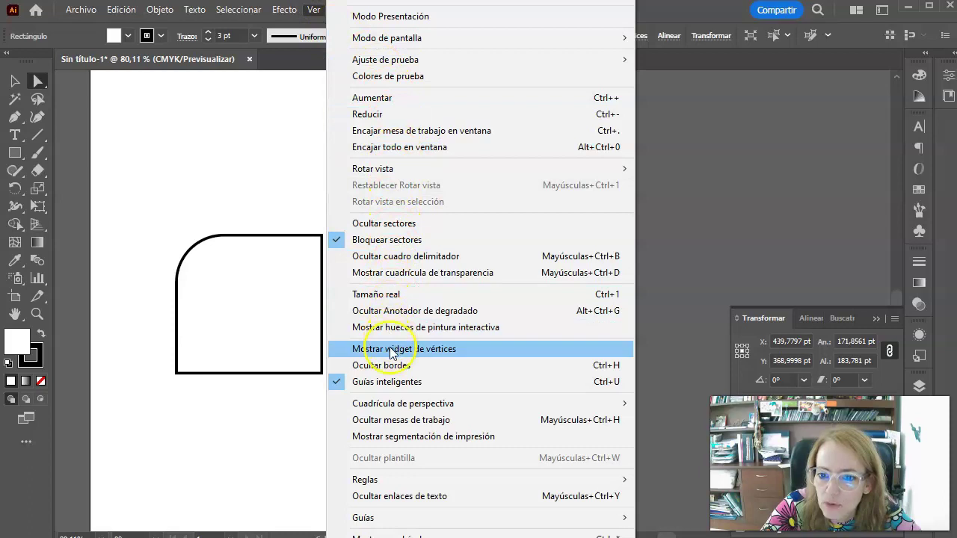
pyautogui.click(462, 350)
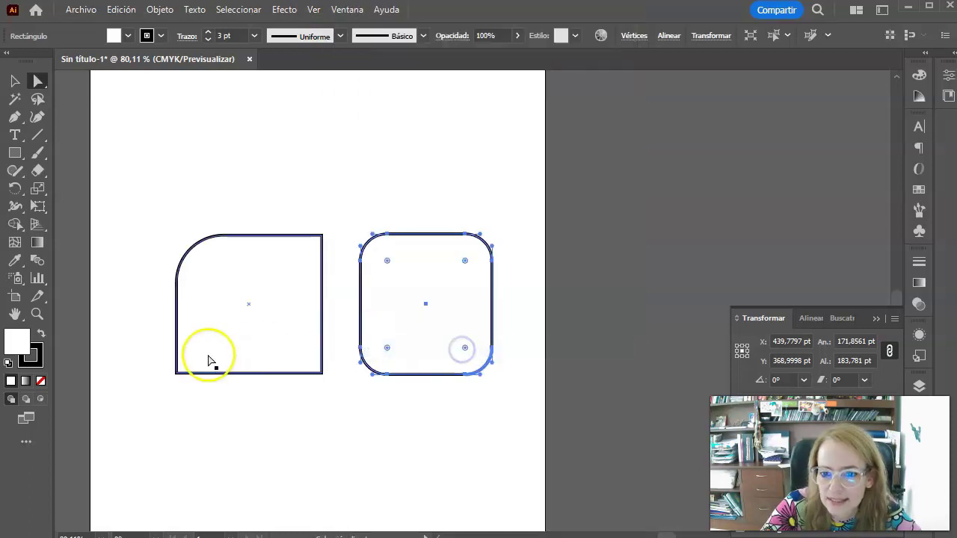
pyautogui.moveTo(387, 261)
pyautogui.mouseDown()
pyautogui.moveTo(366, 224)
pyautogui.moveTo(410, 277)
pyautogui.mouseUp()
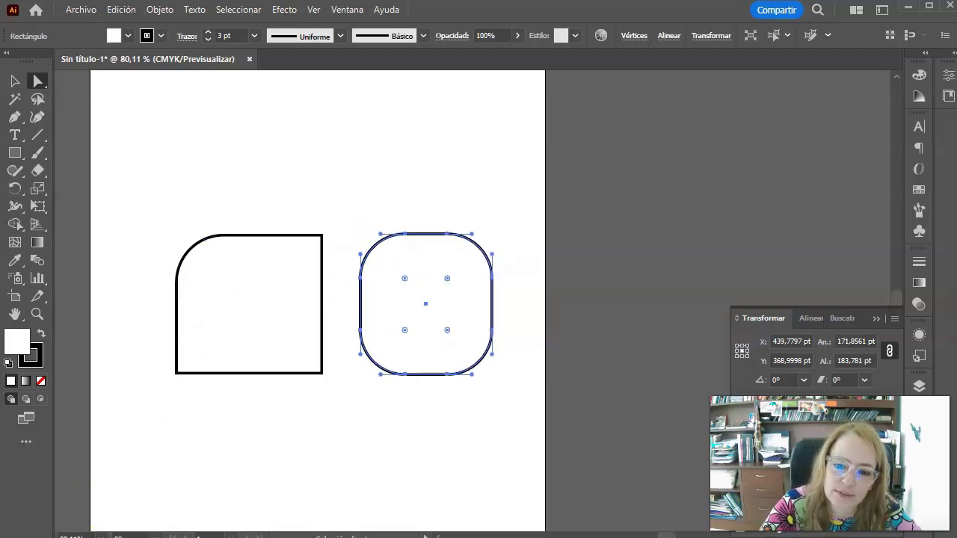
pyautogui.press('v')
pyautogui.click(173, 135)
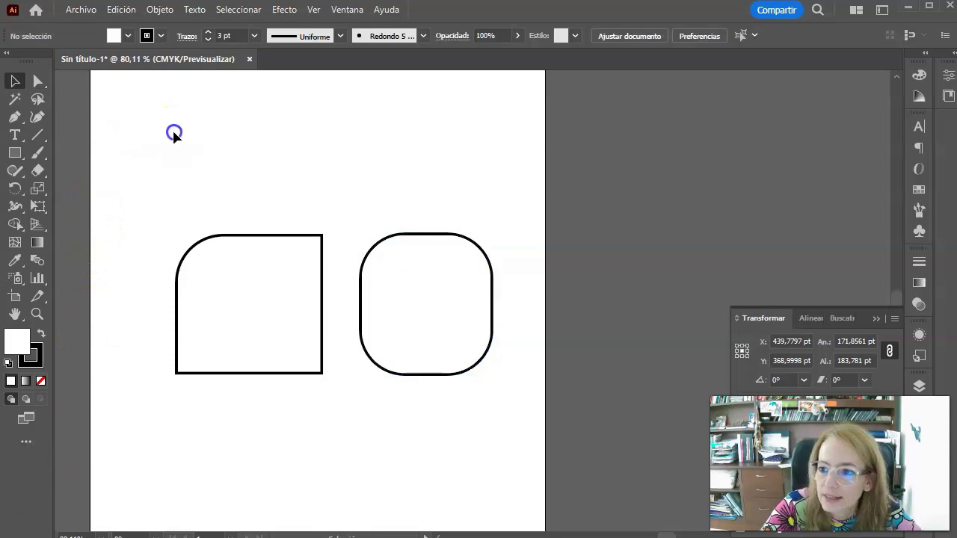
# Open the Properties panel, collapse it again, and show the Ventana panel list
pyautogui.click(946, 78)
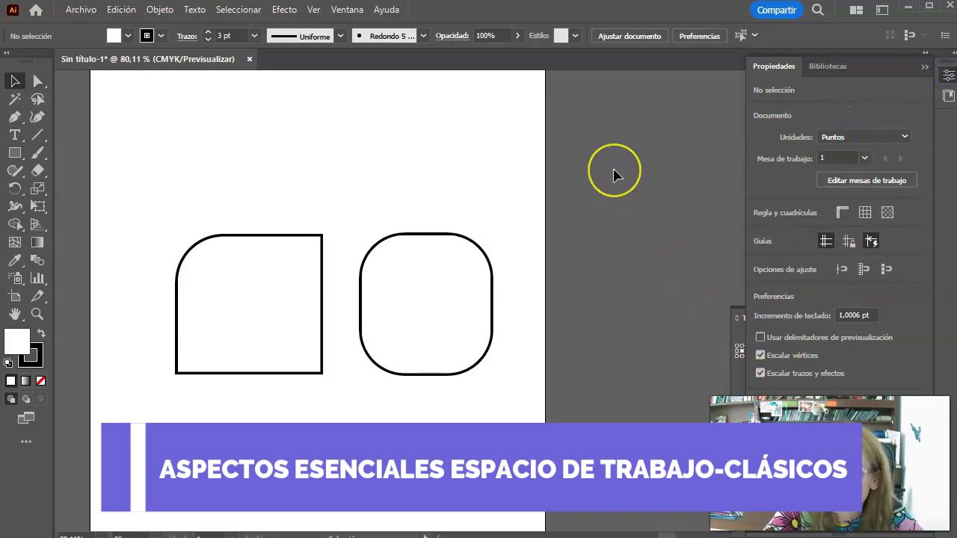
pyautogui.click(471, 78)
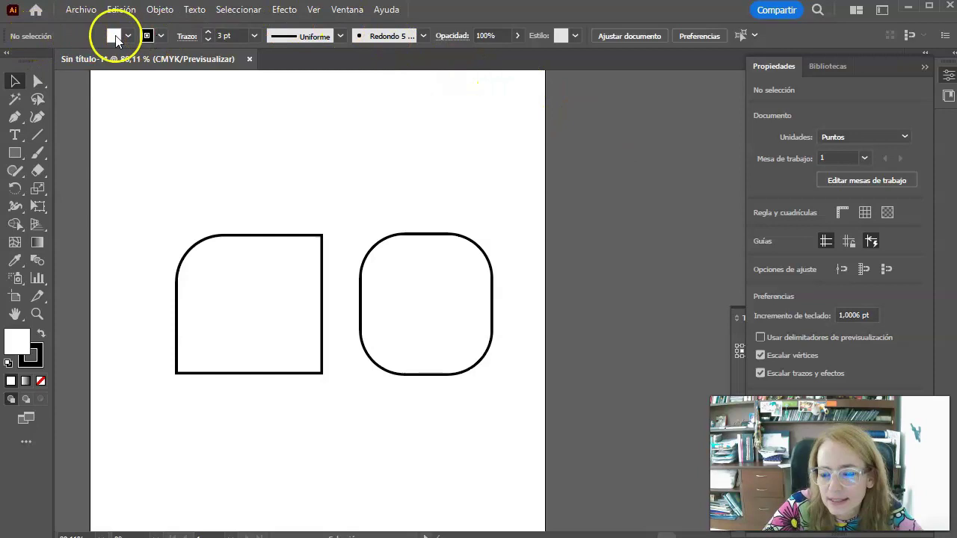
pyautogui.click(925, 67)
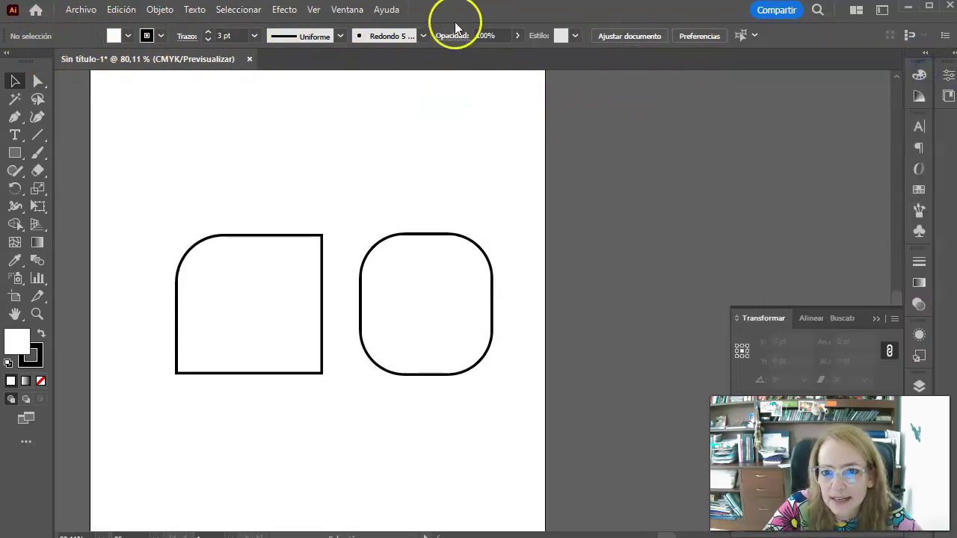
pyautogui.click(348, 10)
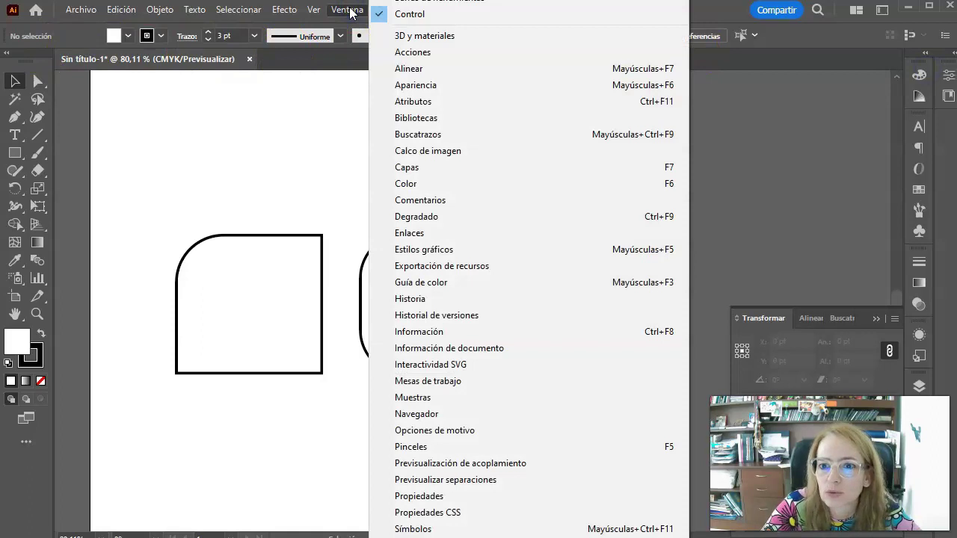
# Try other workspaces and the All Tools drawer, then restore the classic layout with Transformar docked
pyautogui.click(732, 2)
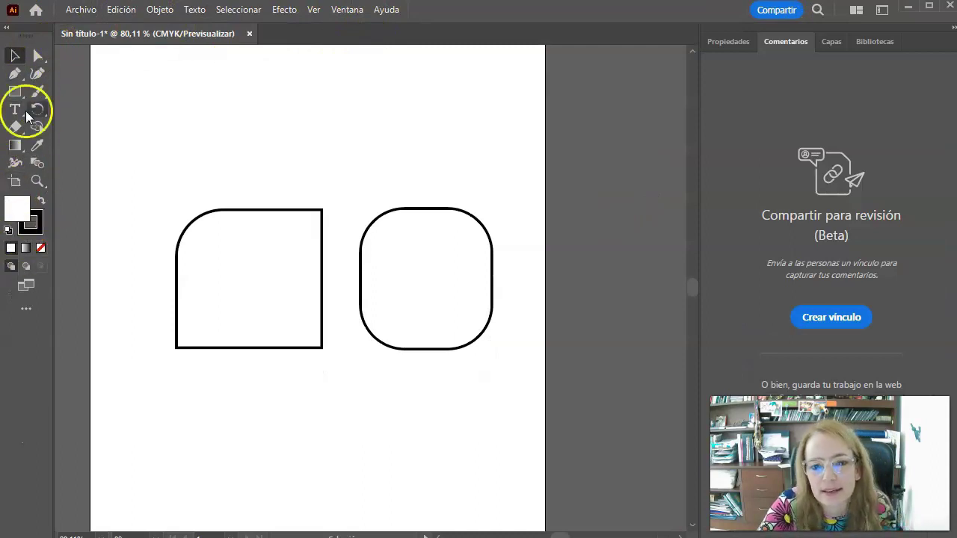
pyautogui.click(26, 309)
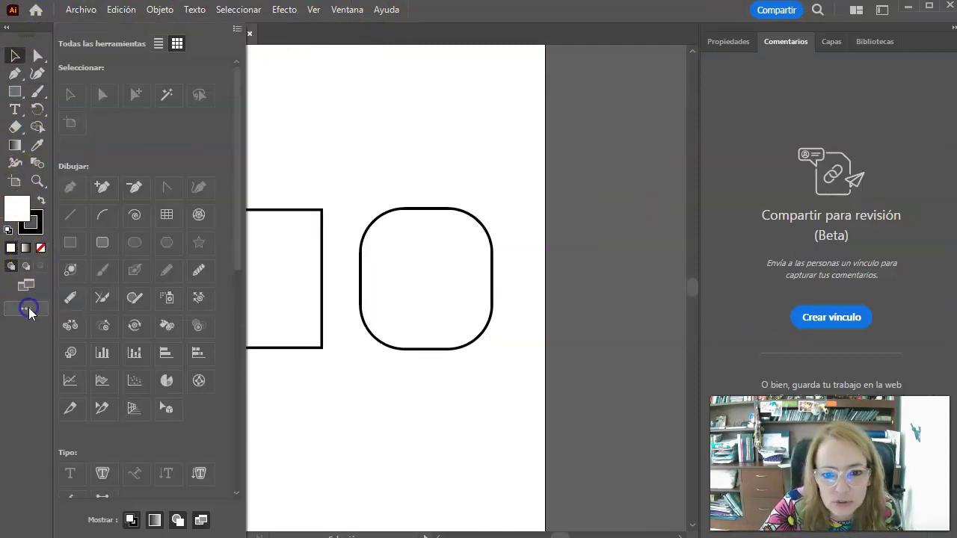
pyautogui.click(352, 391)
pyautogui.click(365, 267)
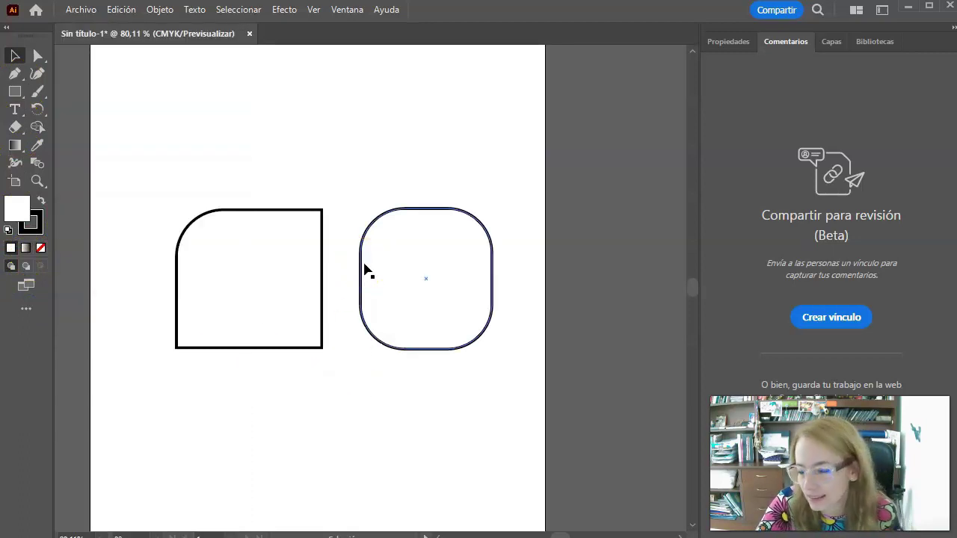
pyautogui.click(419, 149)
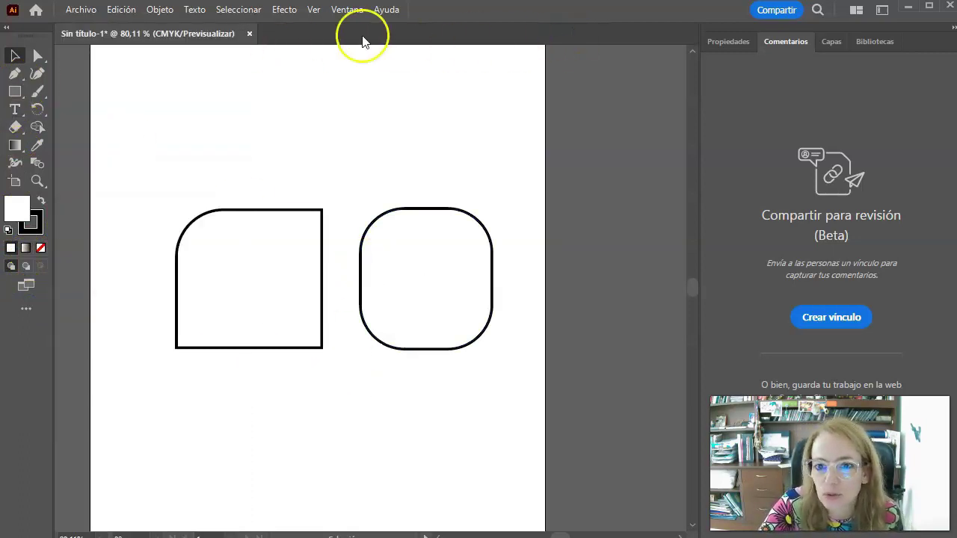
pyautogui.click(344, 12)
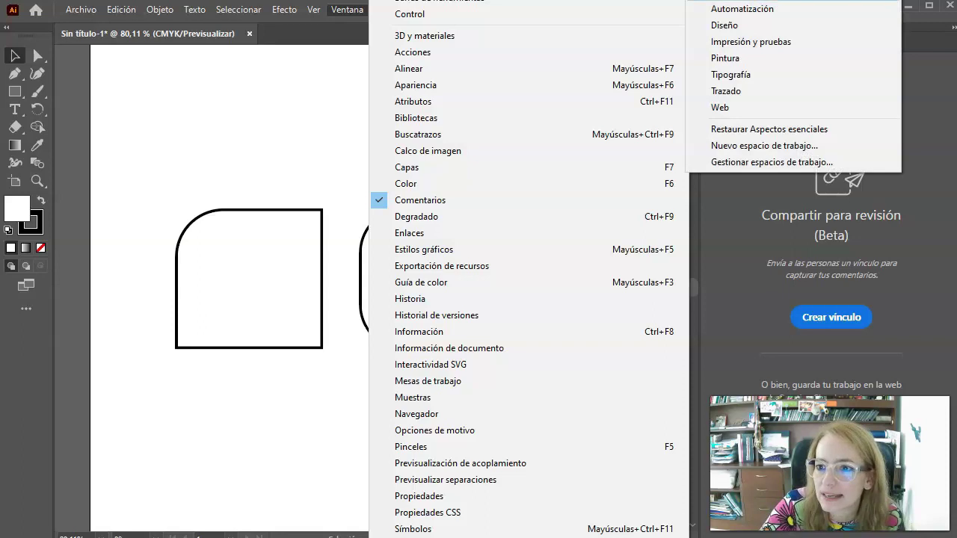
pyautogui.click(730, 11)
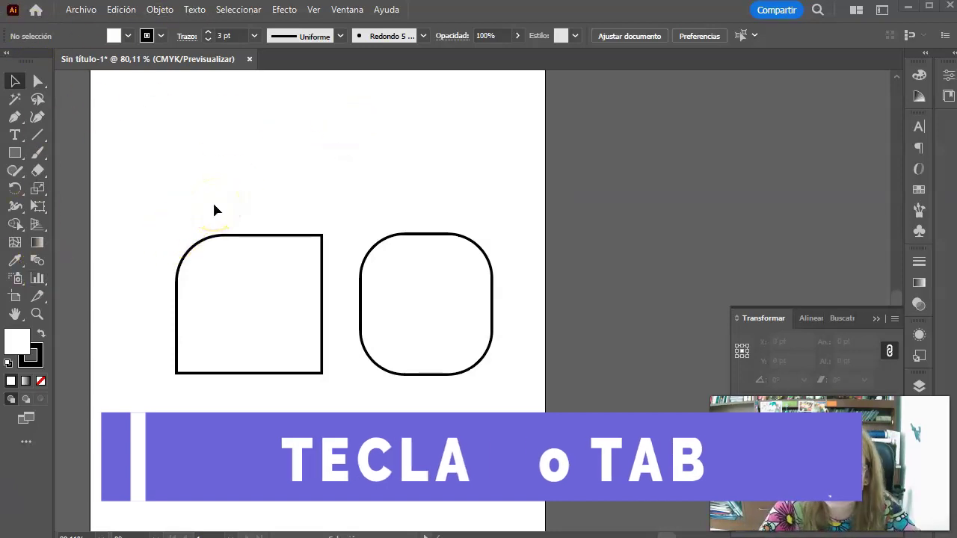
pyautogui.press('f')
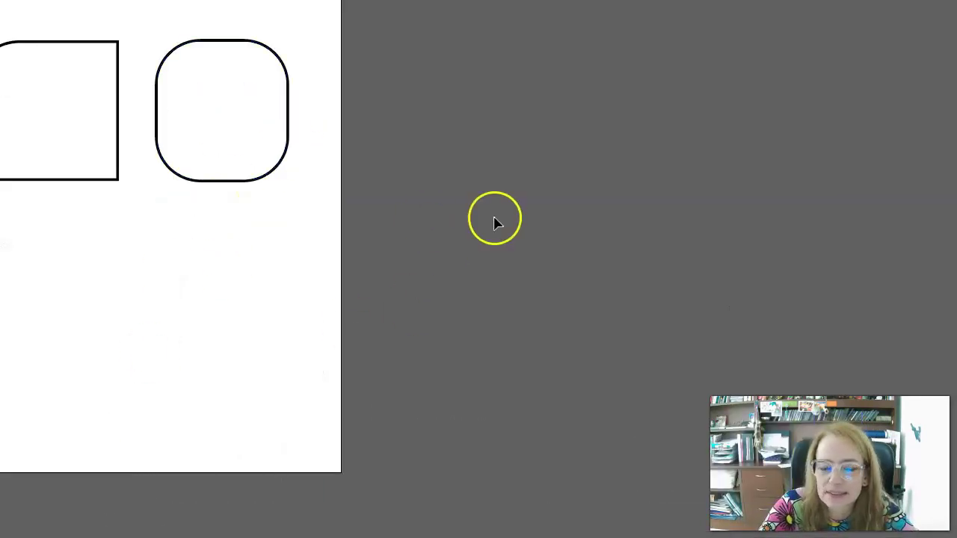
pyautogui.press('f')
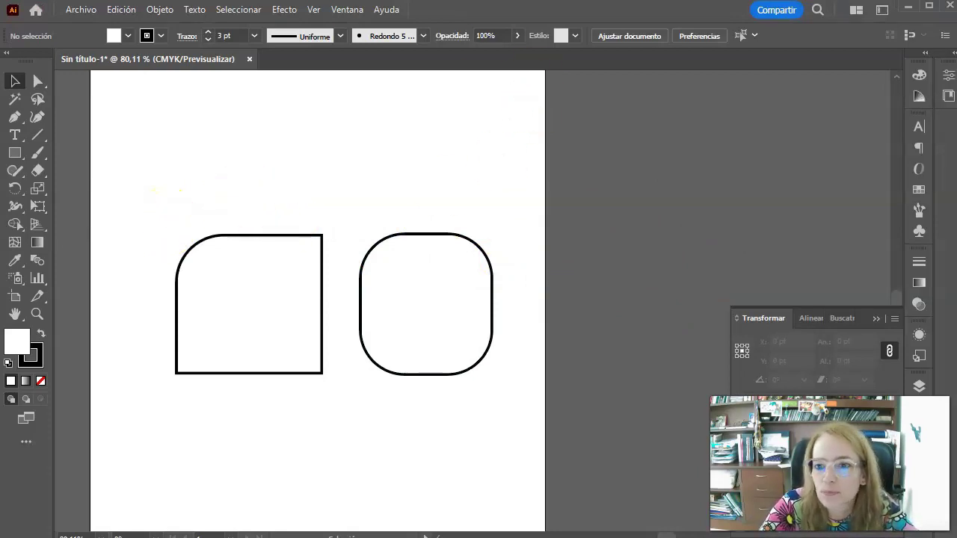
pyautogui.press('Tab')
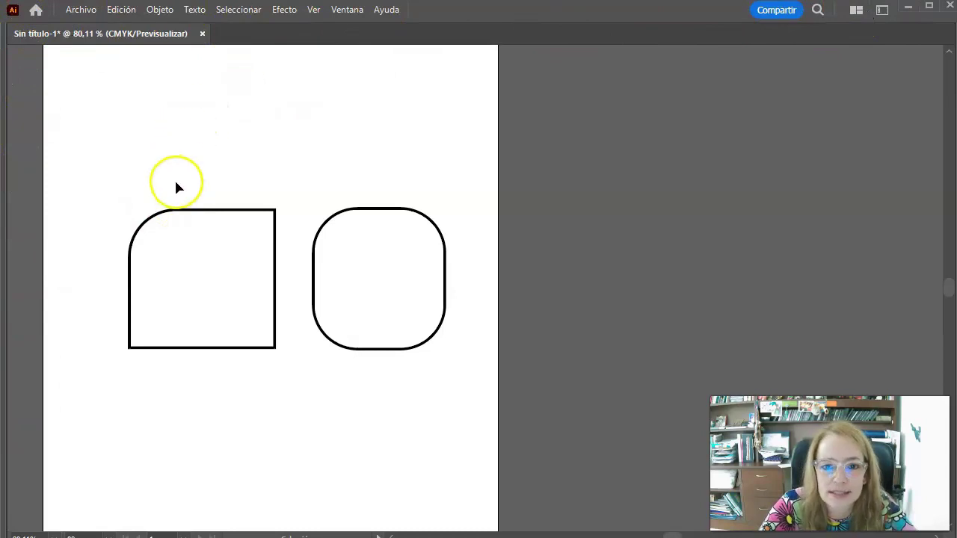
pyautogui.hotkey('shift', 'F8')
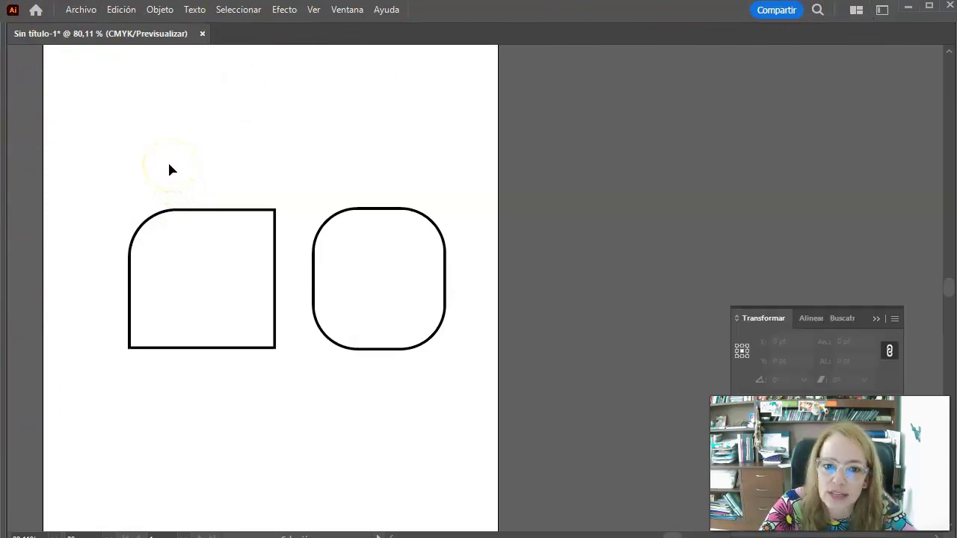
pyautogui.press('Tab')
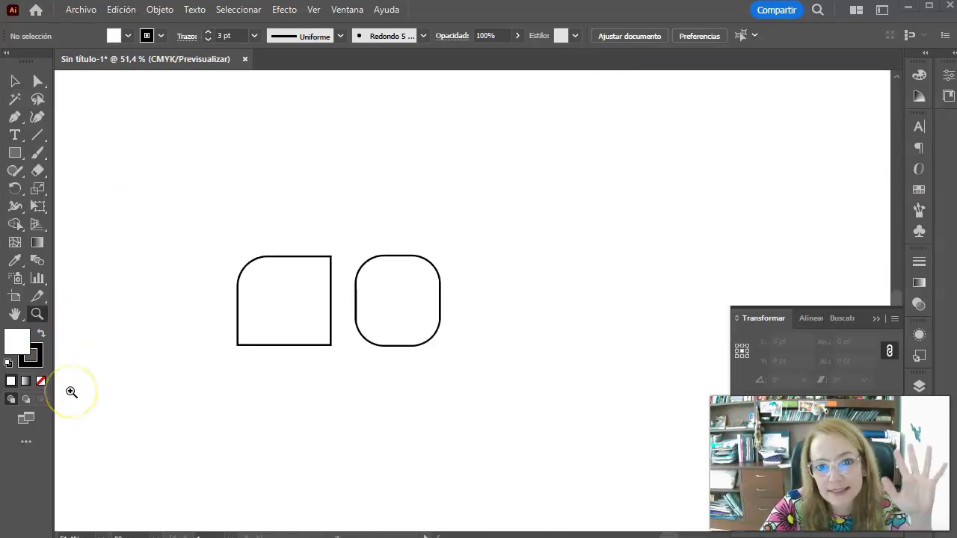
# Zoom out and back in on the two squares, then turn on Ver > Mostrar mesas de trabajo
pyautogui.moveTo(352, 247)
pyautogui.mouseDown()
pyautogui.moveTo(309, 308)
pyautogui.moveTo(188, 406)
pyautogui.mouseUp()
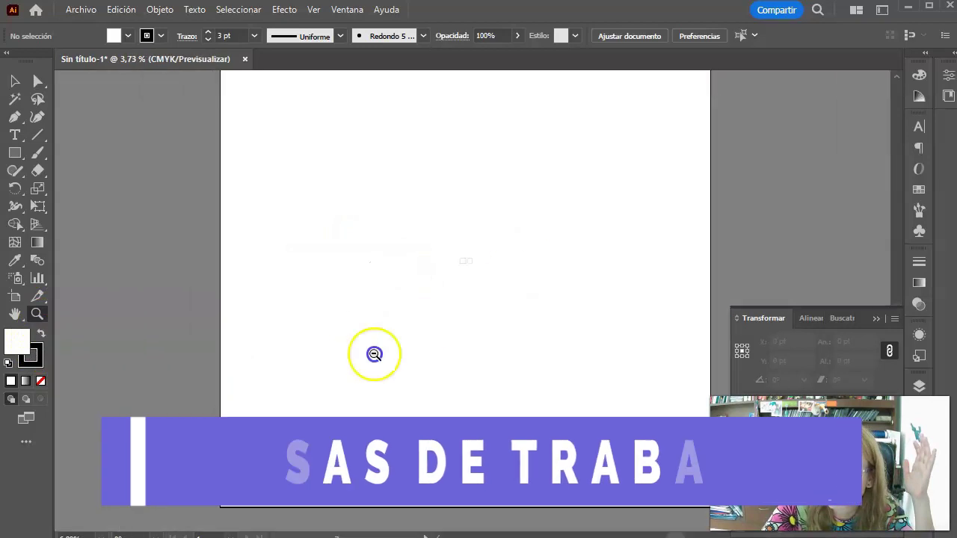
pyautogui.moveTo(489, 267)
pyautogui.mouseDown()
pyautogui.moveTo(643, 235)
pyautogui.moveTo(668, 197)
pyautogui.mouseUp()
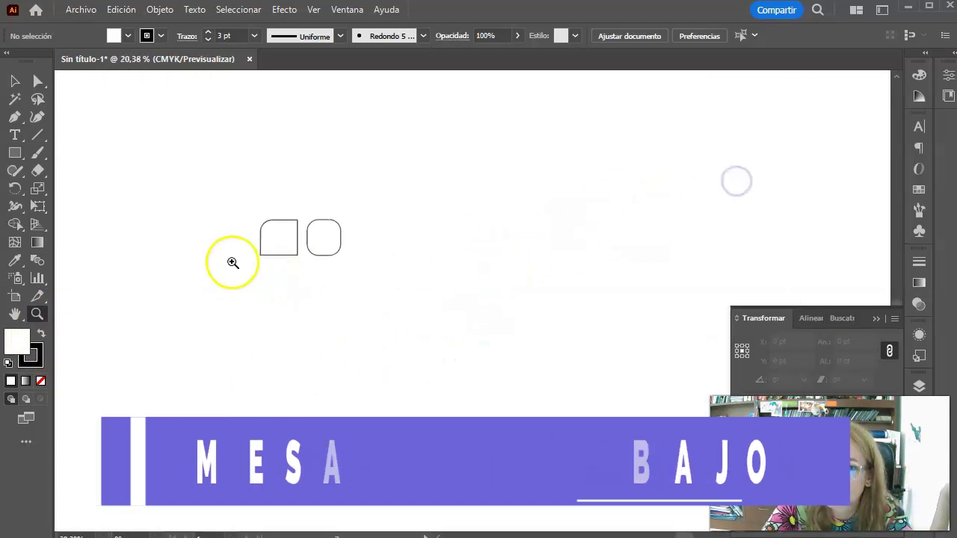
pyautogui.moveTo(231, 262); pyautogui.dragTo(505, 243)
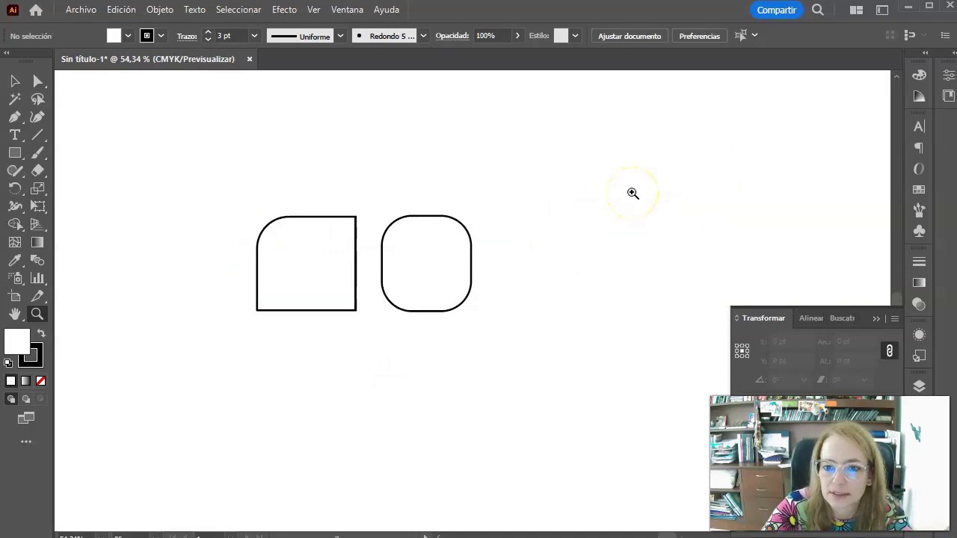
pyautogui.click(314, 10)
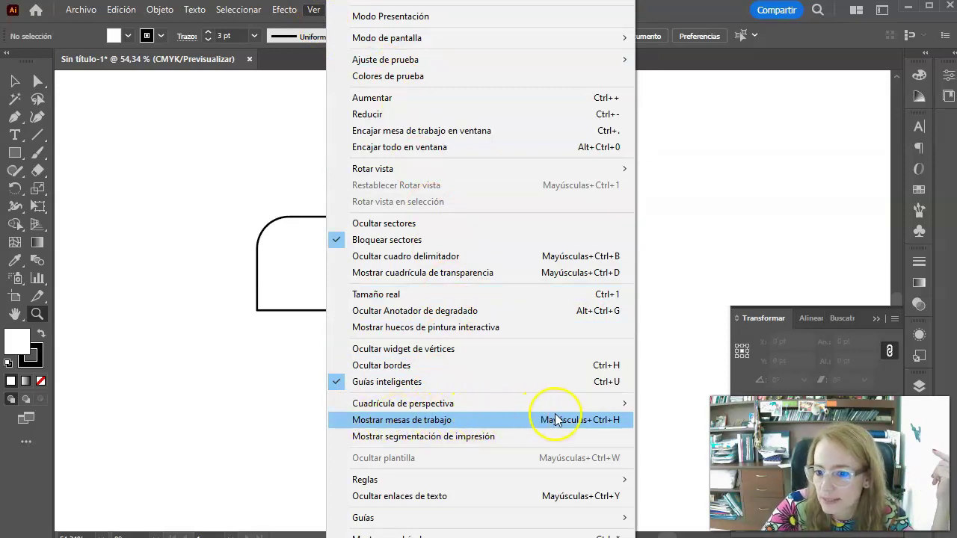
pyautogui.click(407, 420)
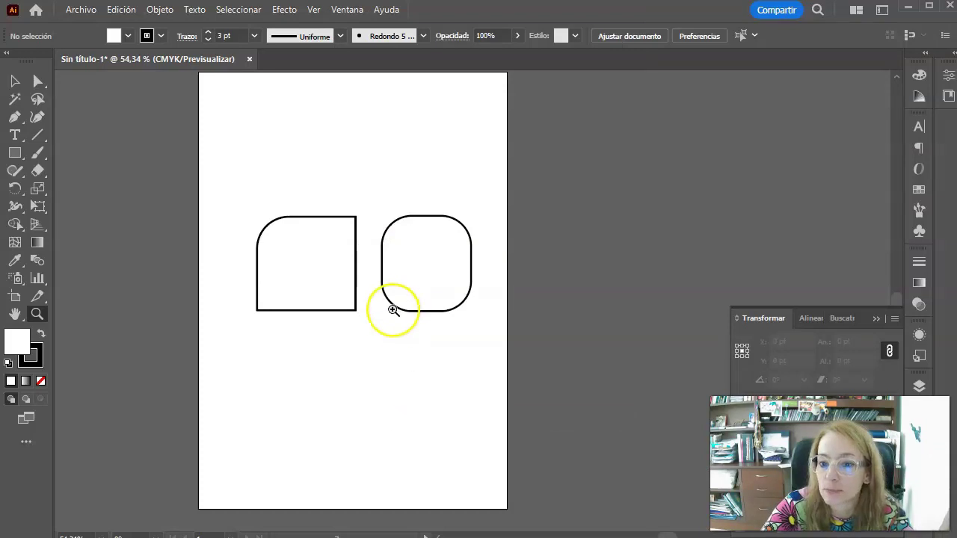